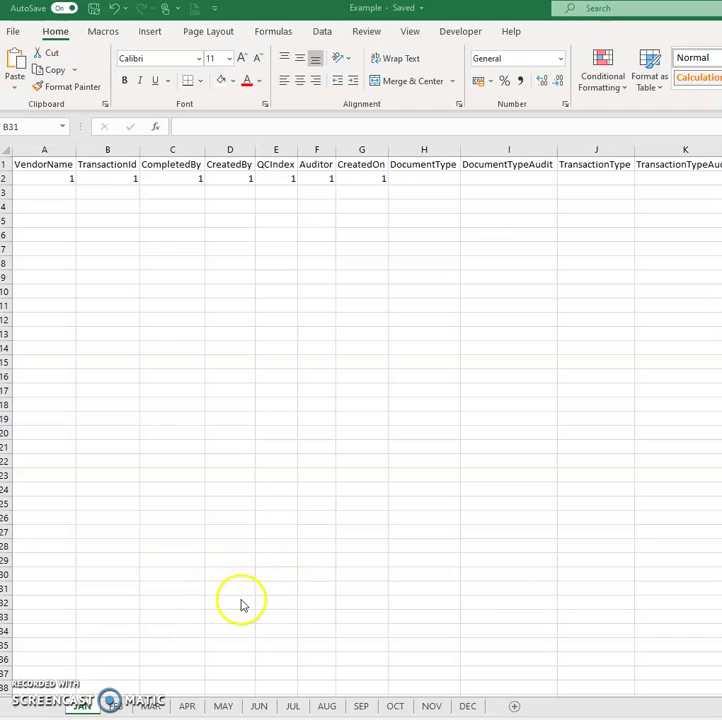
- Select the JAN headers A1:E1 and compare them with the FEB, MAR and APR sheets
left_click(169, 264)
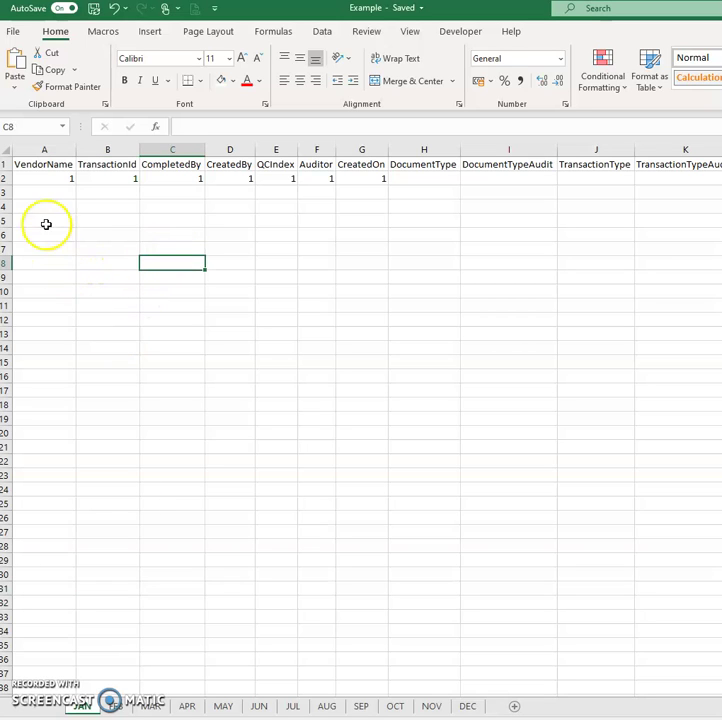
left_click(35, 167)
left_click_drag(35, 167, 277, 163)
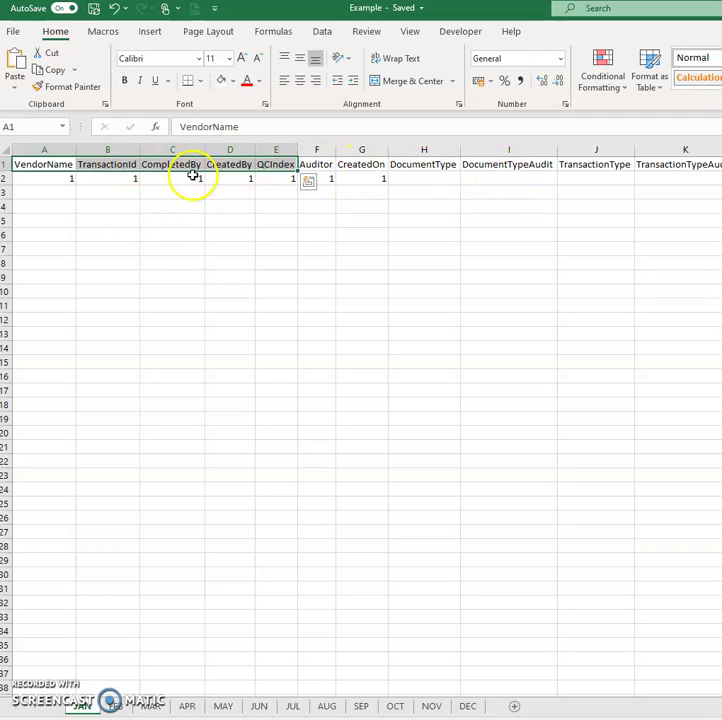
left_click(115, 706)
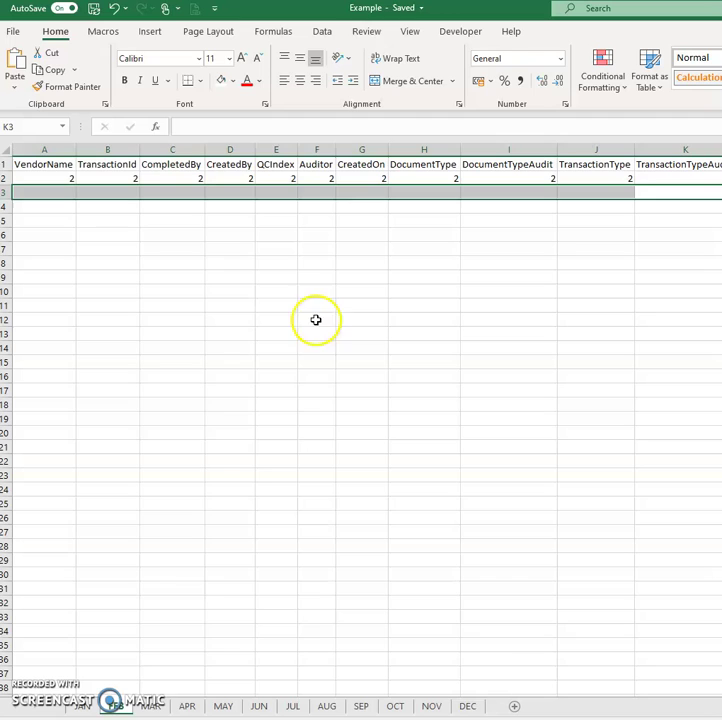
left_click(150, 706)
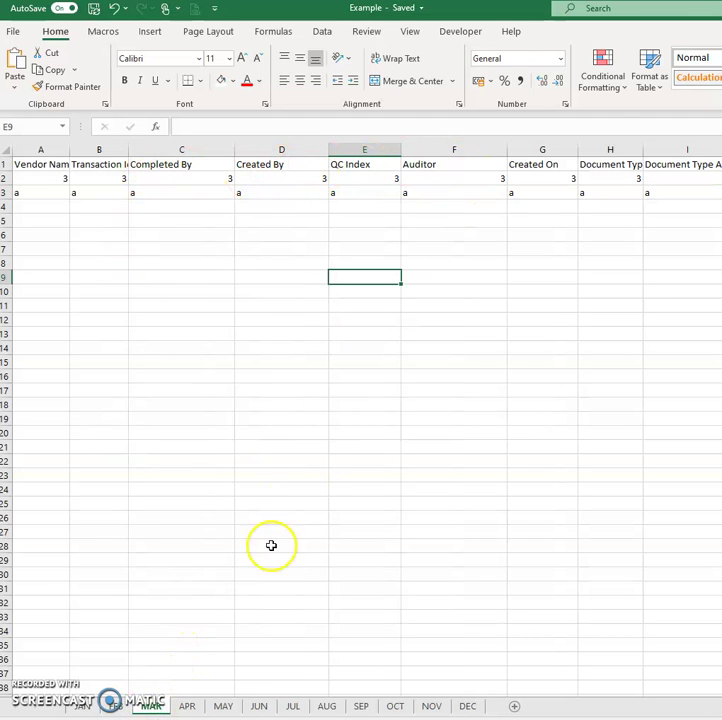
left_click(187, 705)
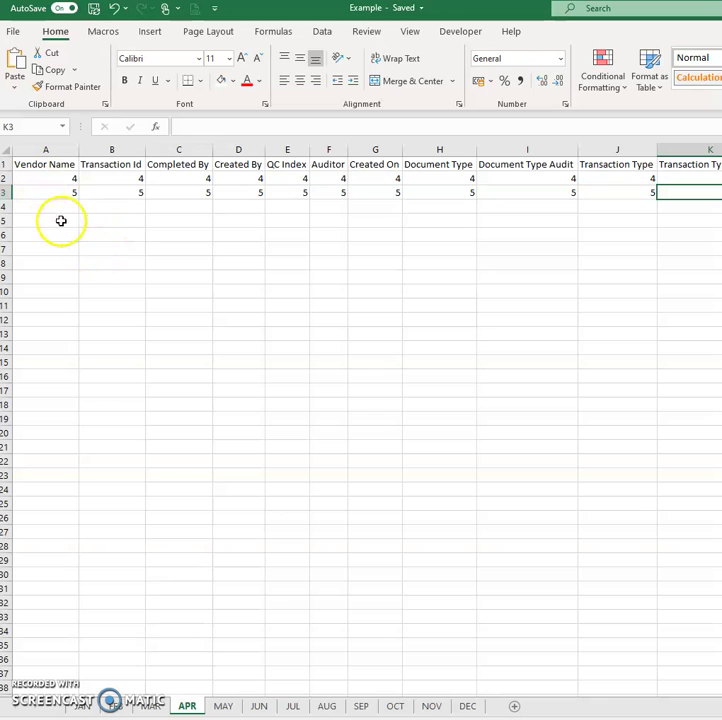
- Check the MAY and JUN sheets, revisit JAN's DocumentType header in H1, and finish on MAR
left_click(223, 707)
left_click(259, 707)
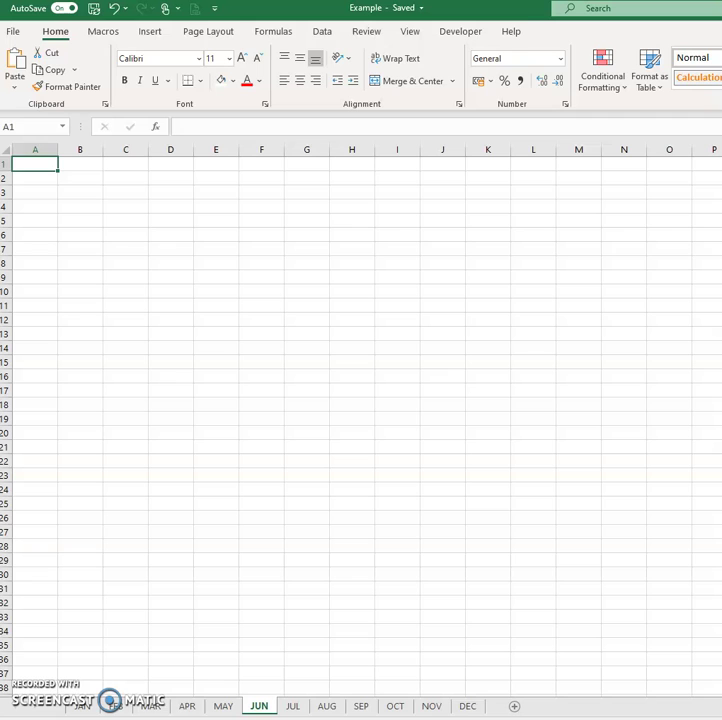
left_click(222, 707)
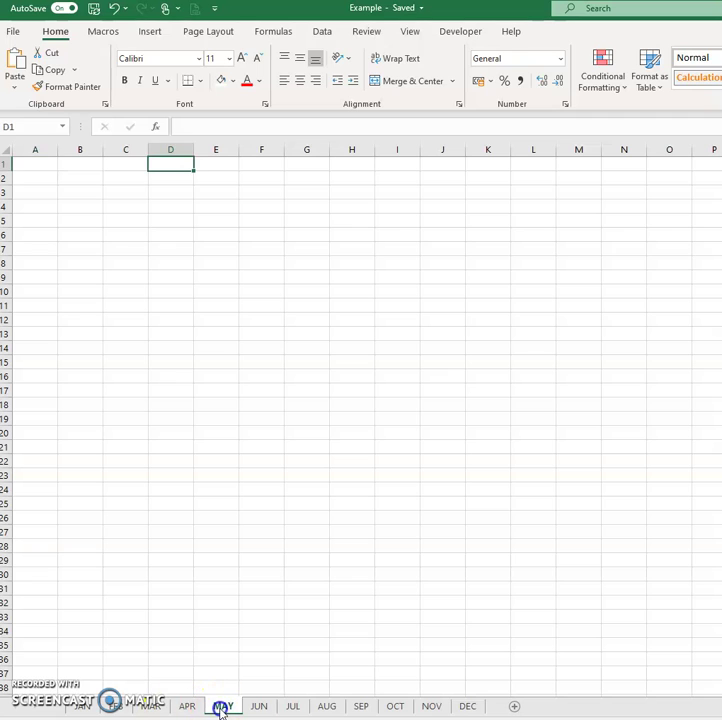
left_click(82, 706)
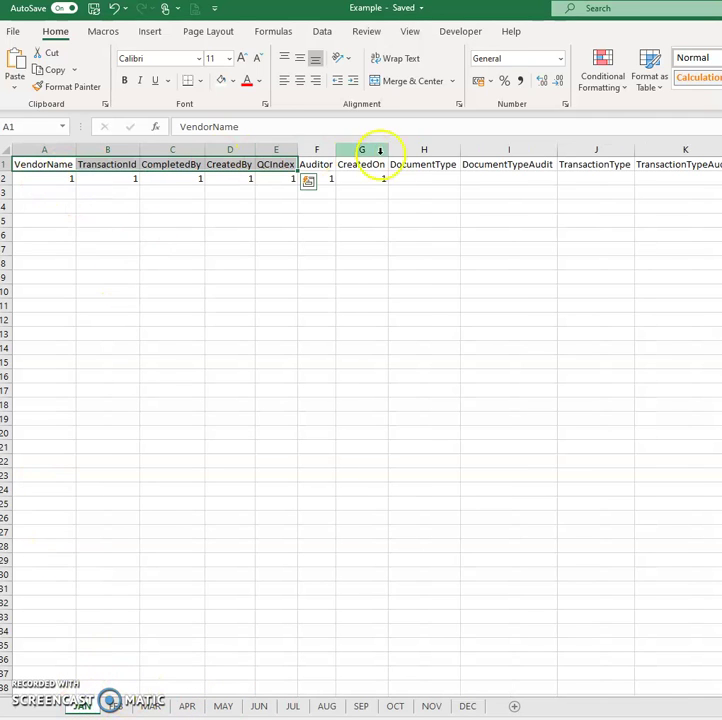
left_click(422, 163)
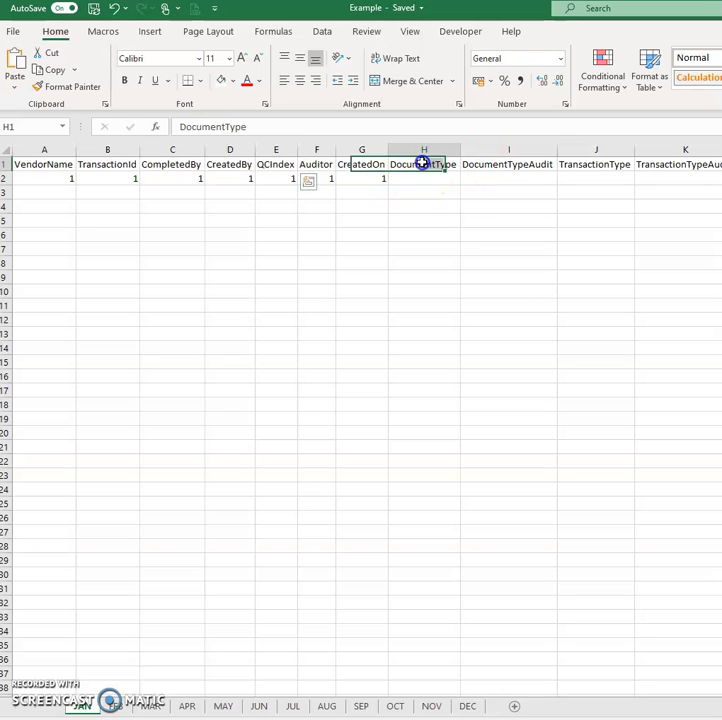
left_click(116, 707)
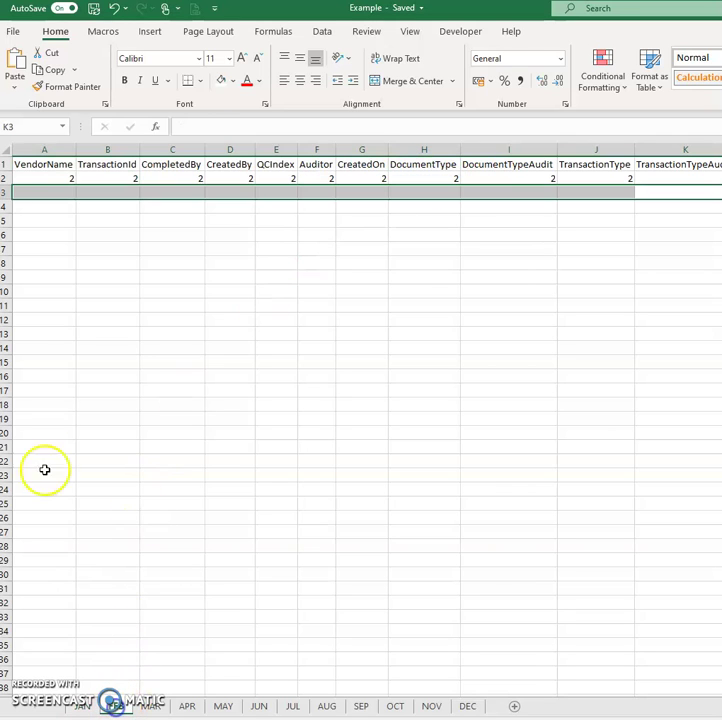
left_click(150, 705)
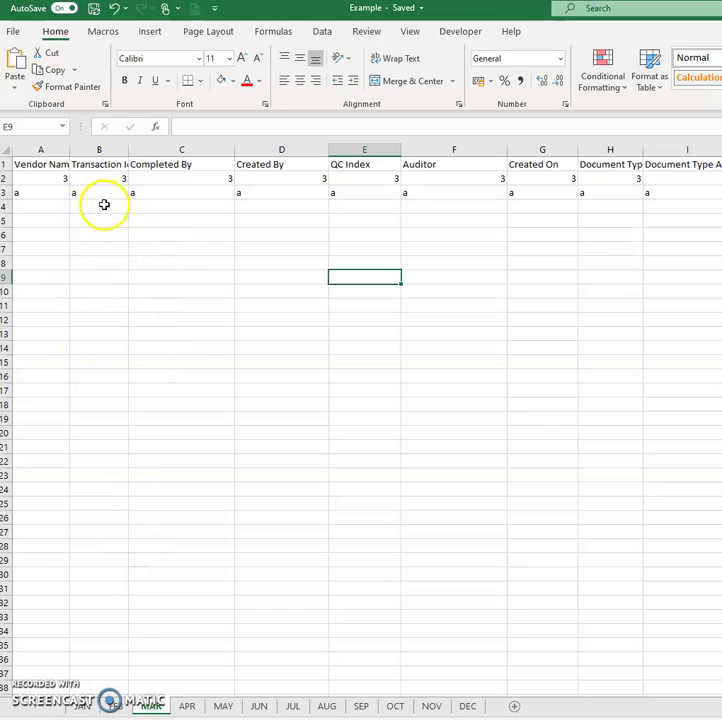
- Start the Consolidate, Export & Save macro from the Macros tab, then return to the JAN sheet
left_click(103, 31)
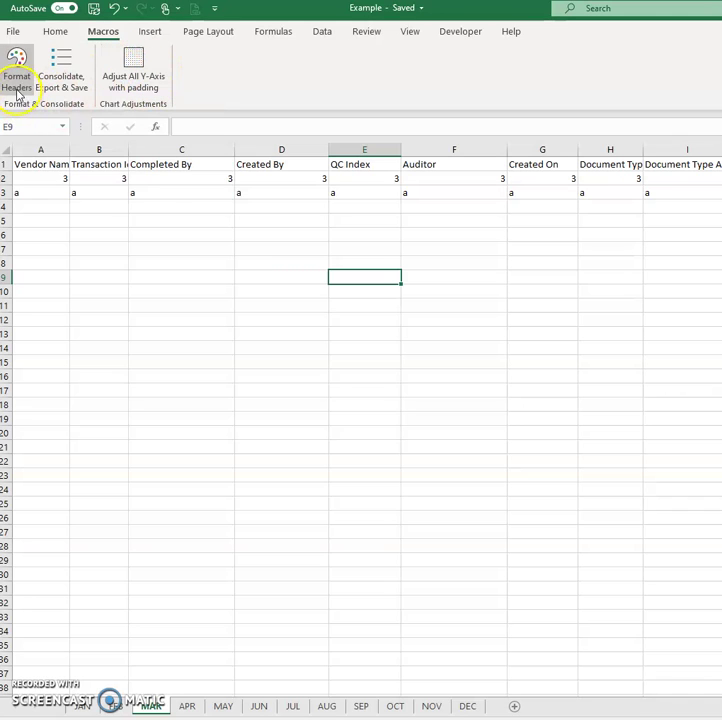
left_click(77, 84)
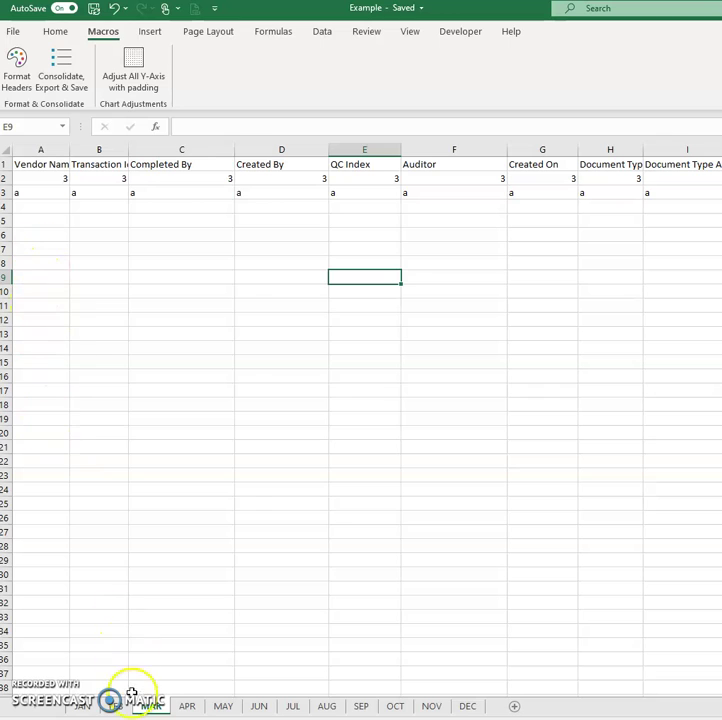
left_click(82, 706)
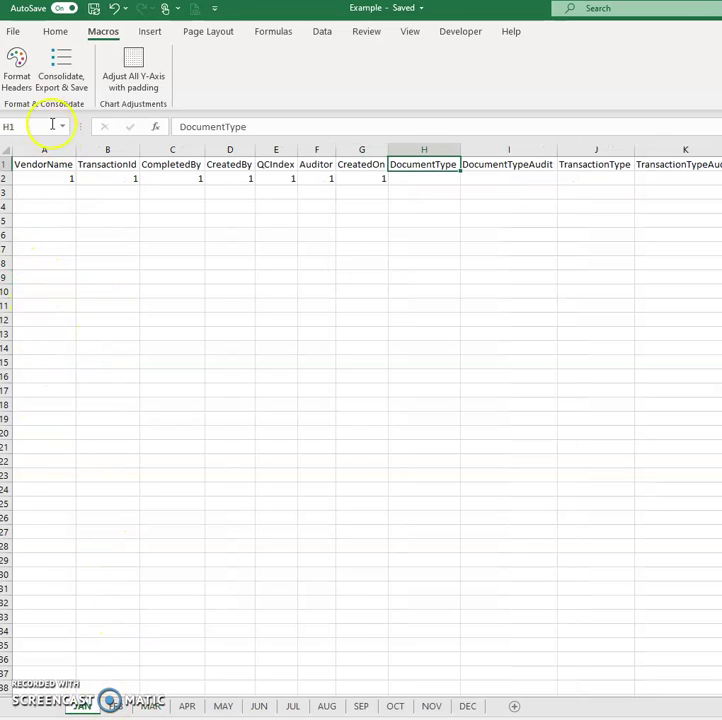
- Reformat headers on the JAN–APR sheets instead of all sheets, then OK the 'Headers reformatted' message
left_click(16, 80)
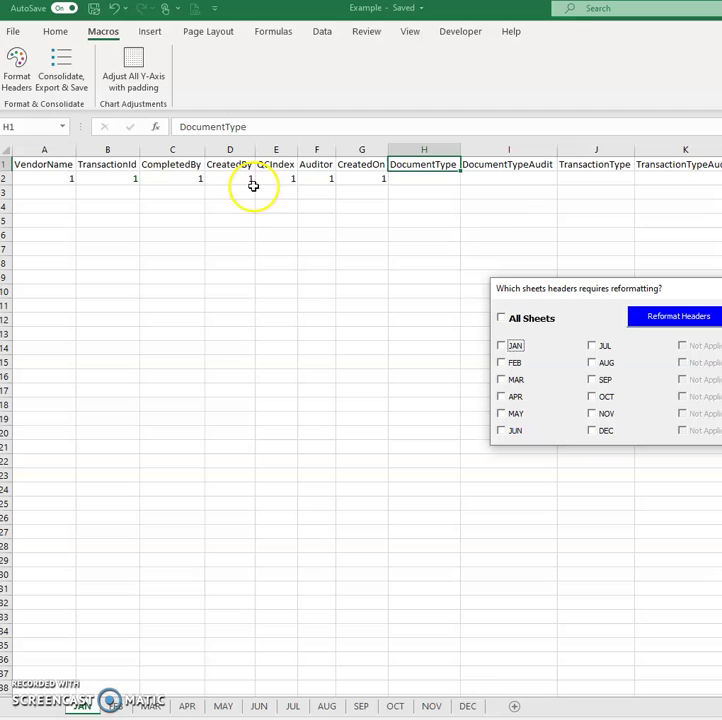
left_click_drag(630, 290, 300, 263)
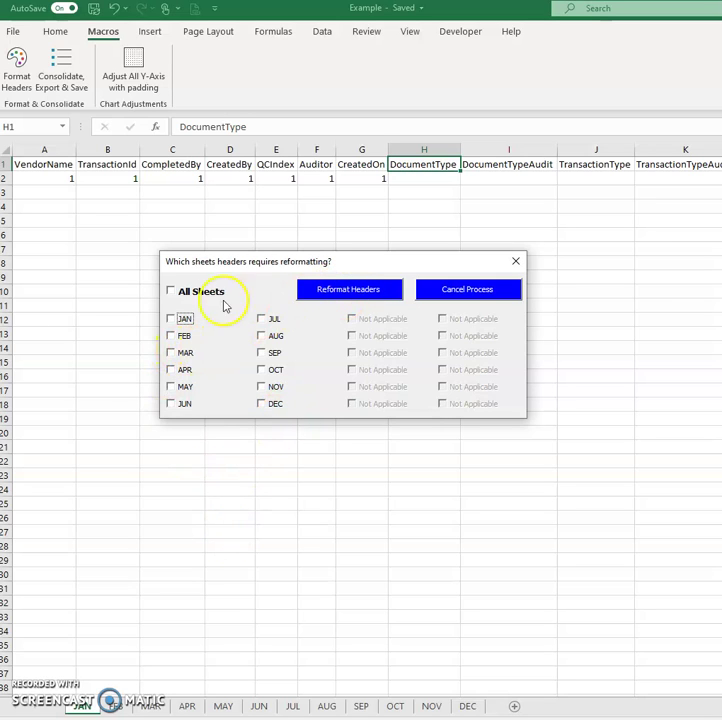
left_click(171, 291)
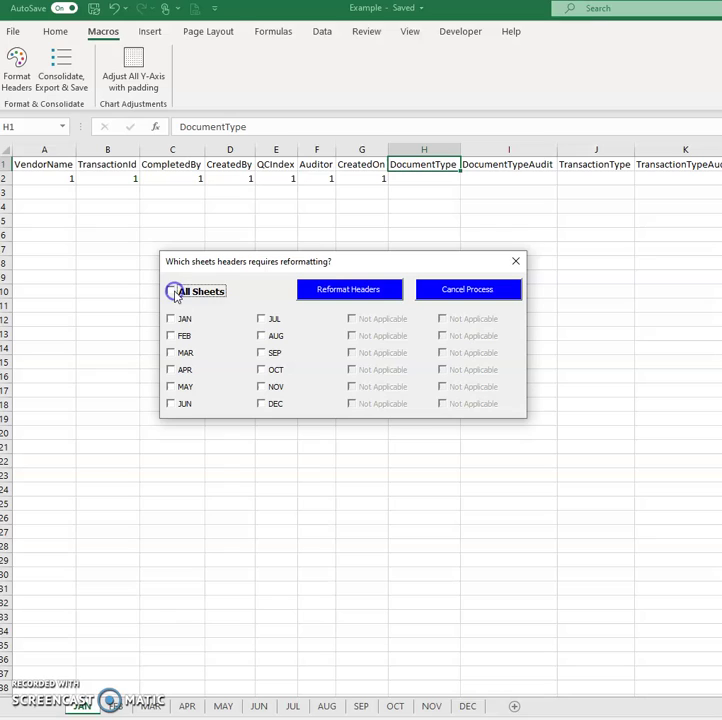
left_click(172, 319)
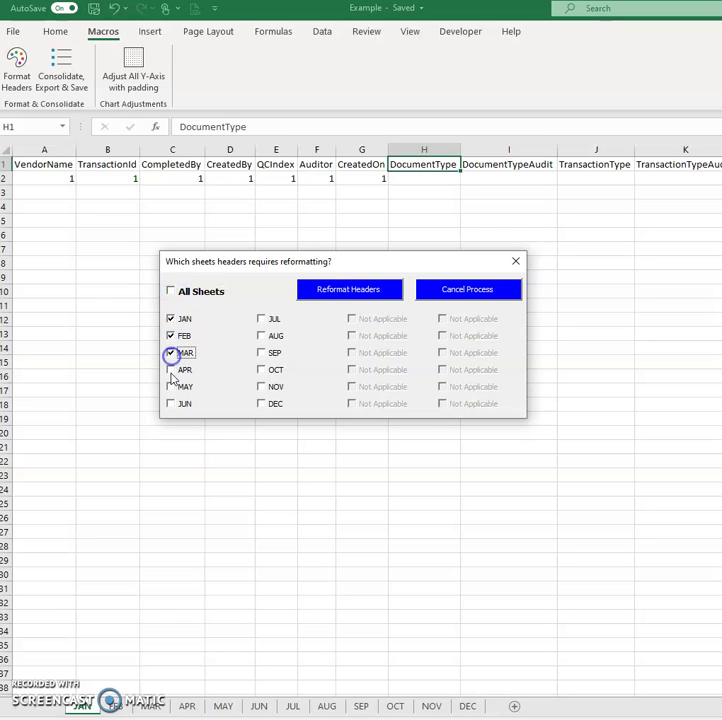
left_click(360, 291)
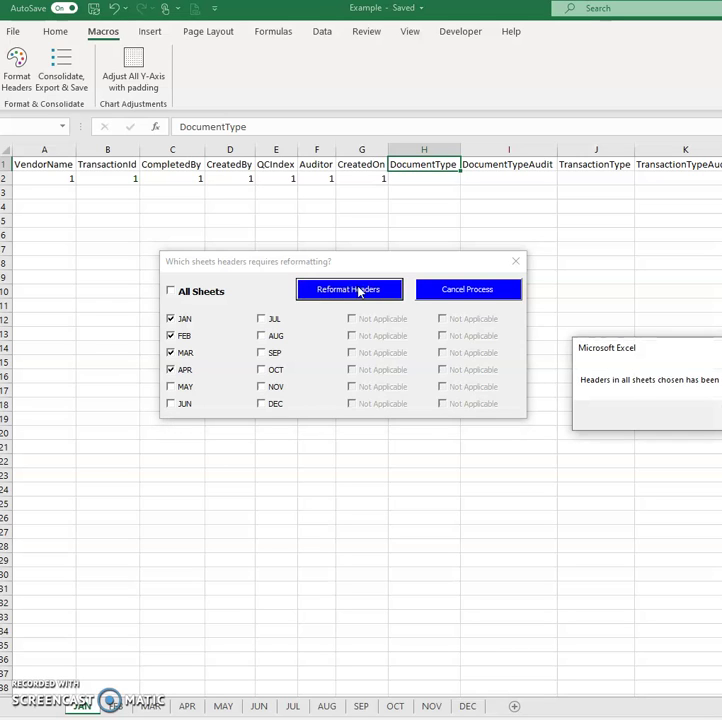
left_click_drag(597, 346, 456, 321)
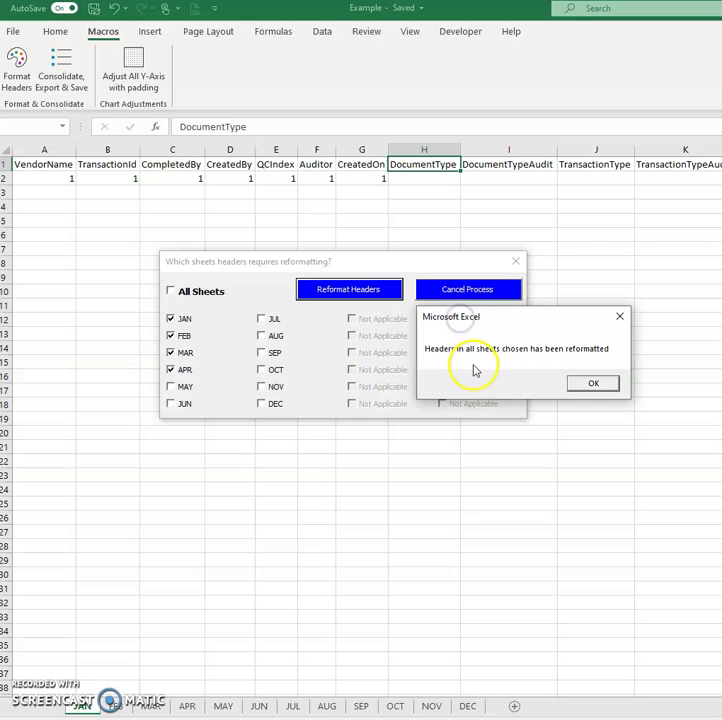
left_click(594, 386)
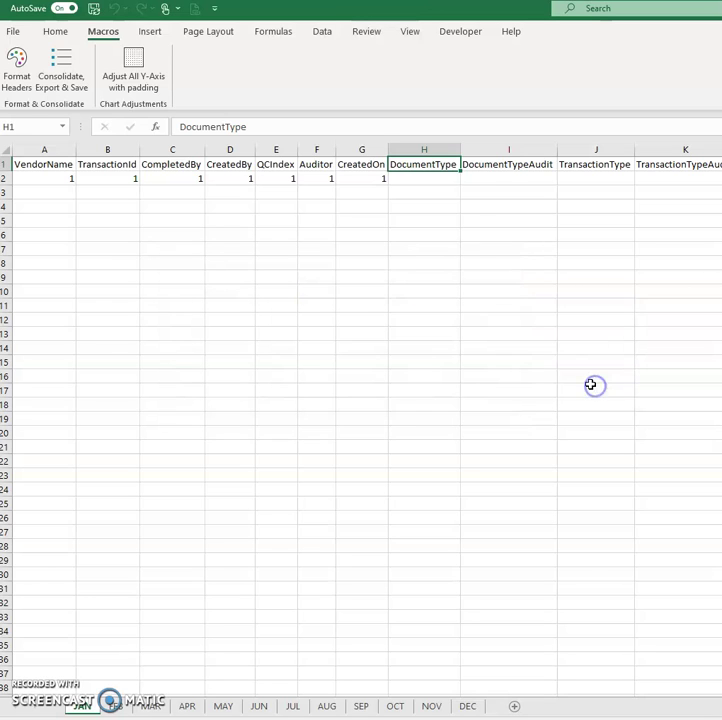
left_click(114, 705)
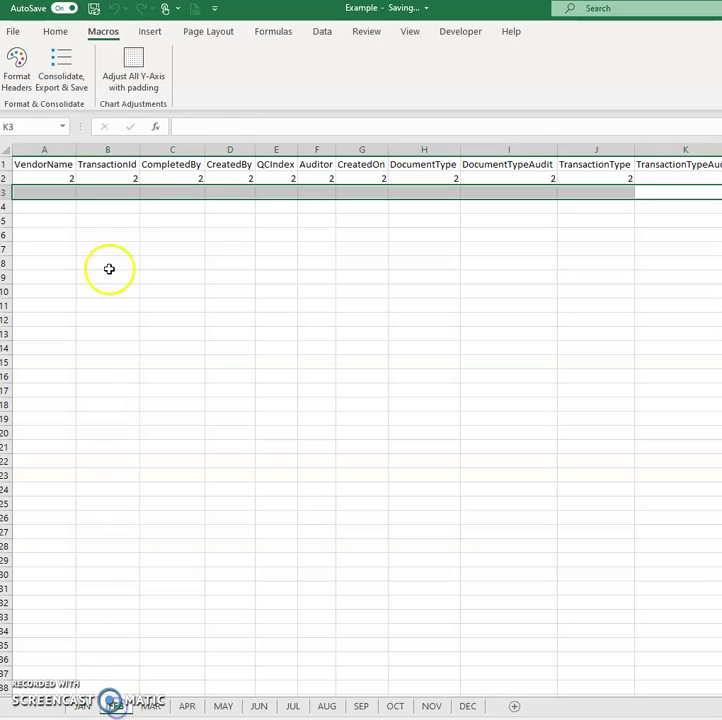
left_click(151, 706)
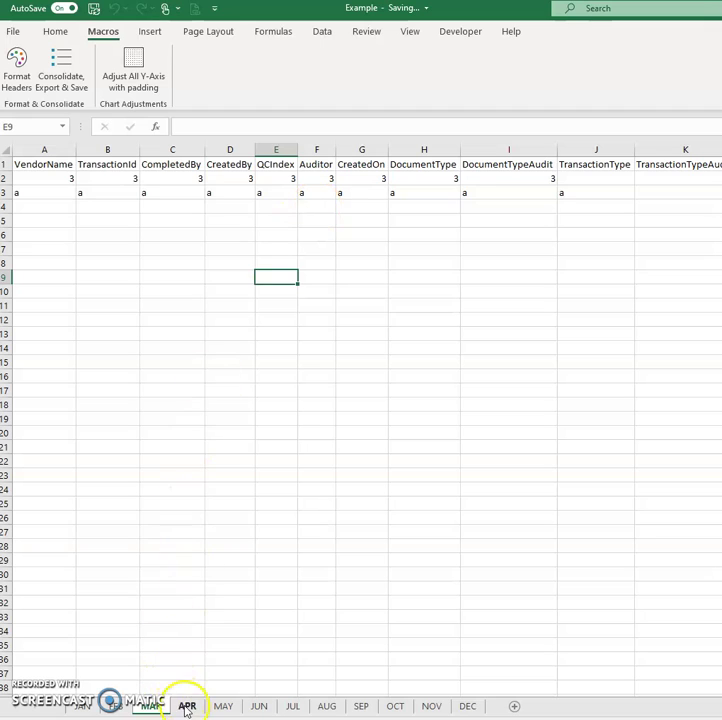
left_click(186, 705)
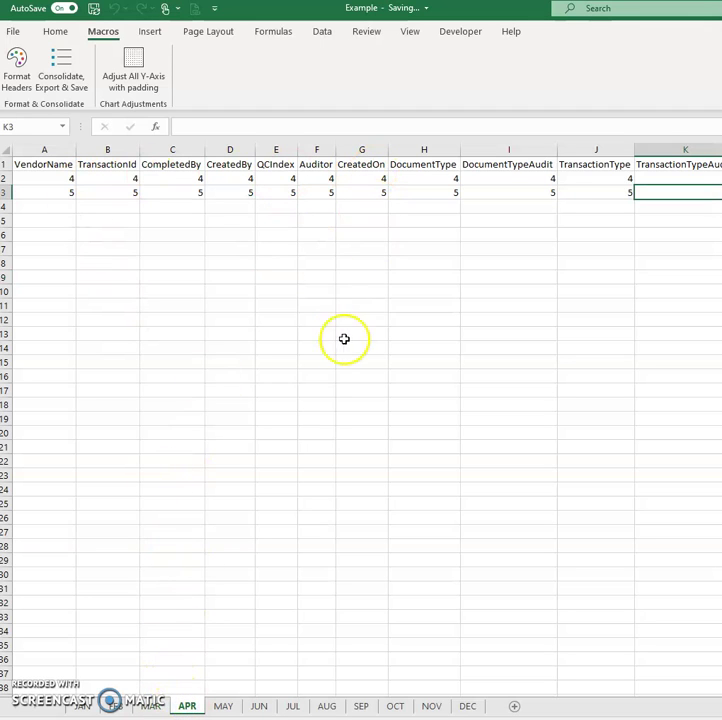
left_click(84, 707)
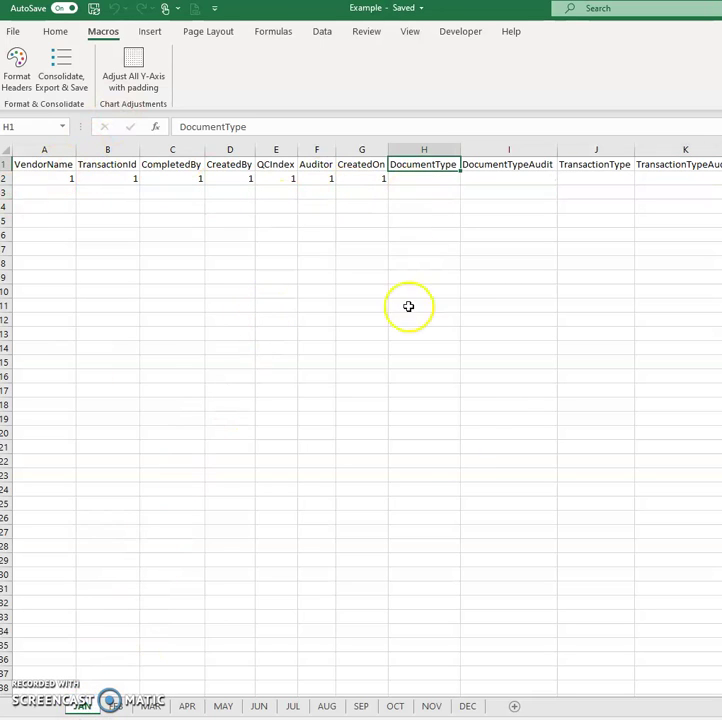
left_click(113, 706)
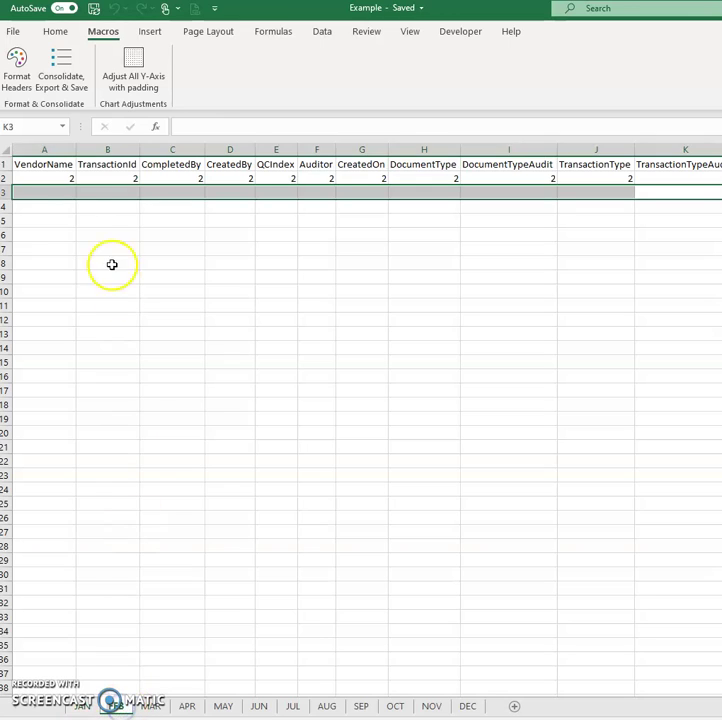
left_click(152, 706)
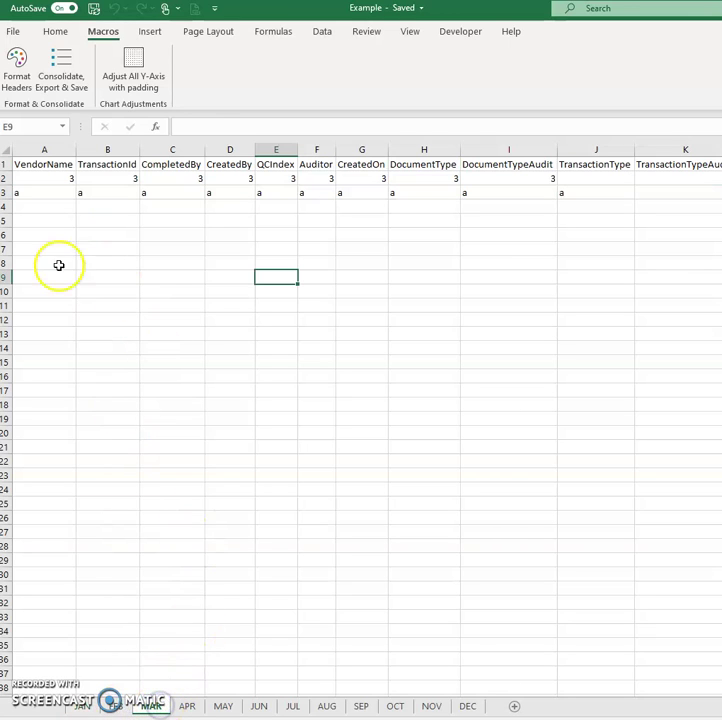
left_click(192, 708)
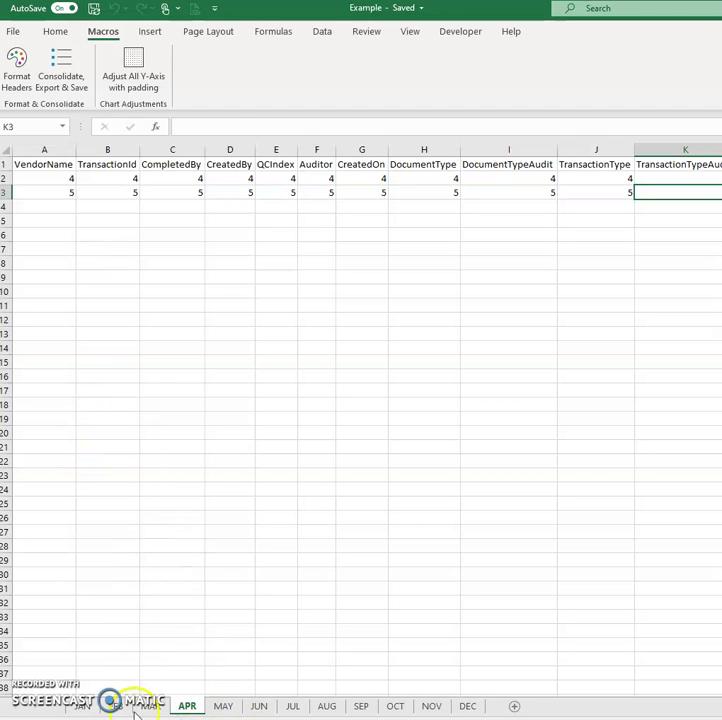
left_click(80, 707)
- Consolidate the JAN–APR sheets into a new workbook with Test2 as the output file name
left_click(58, 72)
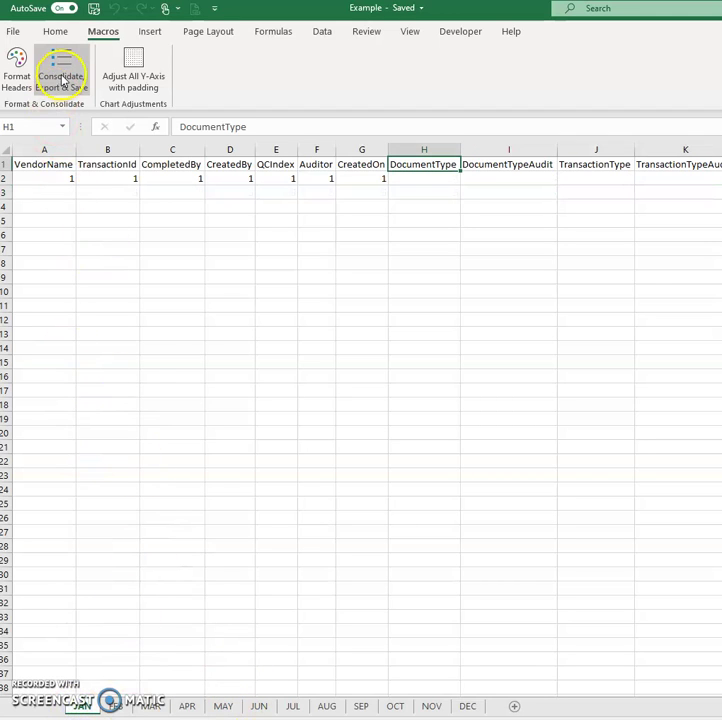
left_click_drag(612, 283, 306, 268)
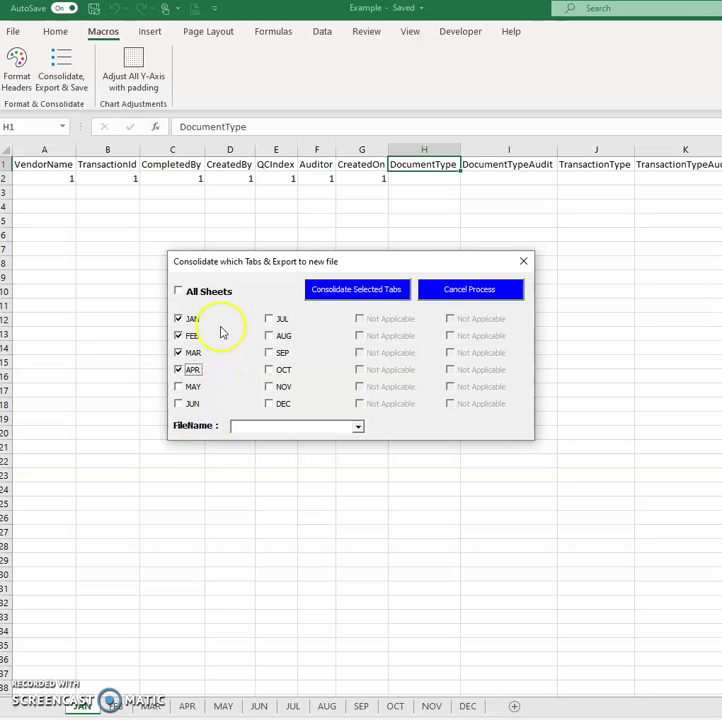
left_click(357, 428)
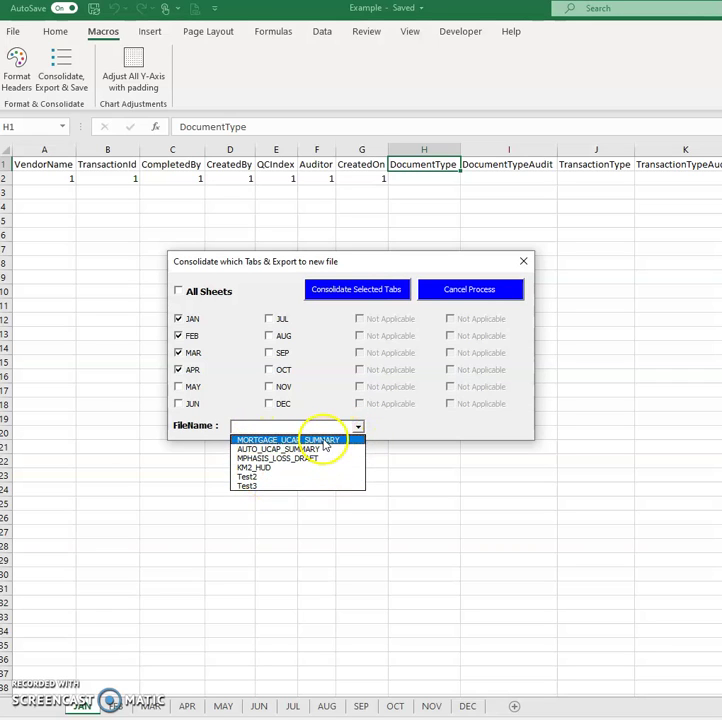
left_click(261, 476)
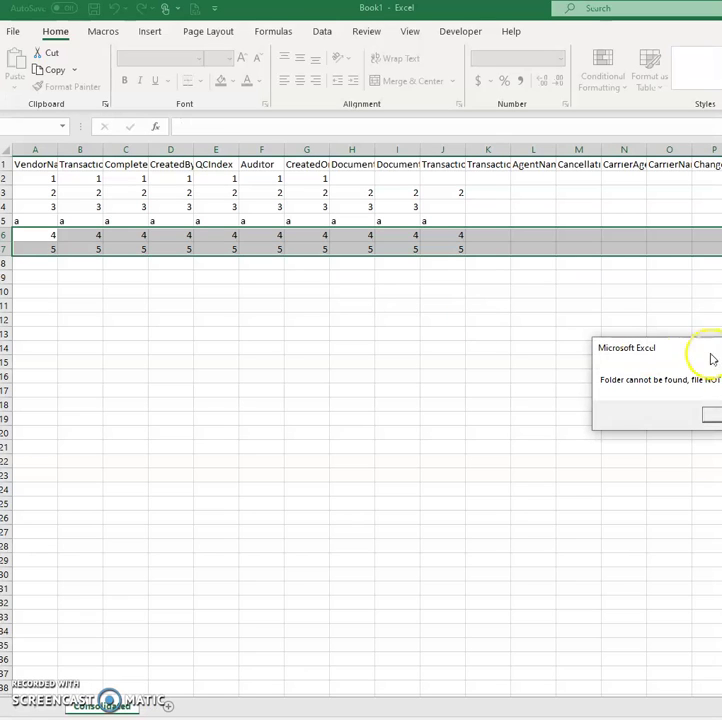
- Dismiss the 'Folder cannot be found' warning, review the consolidated values in column B, and reopen Macros
left_click_drag(713, 358, 545, 343)
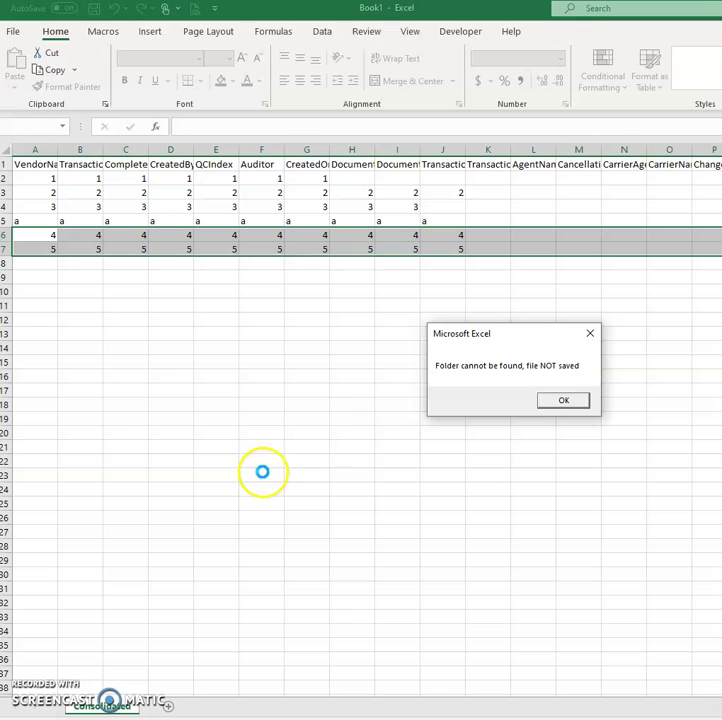
left_click(569, 403)
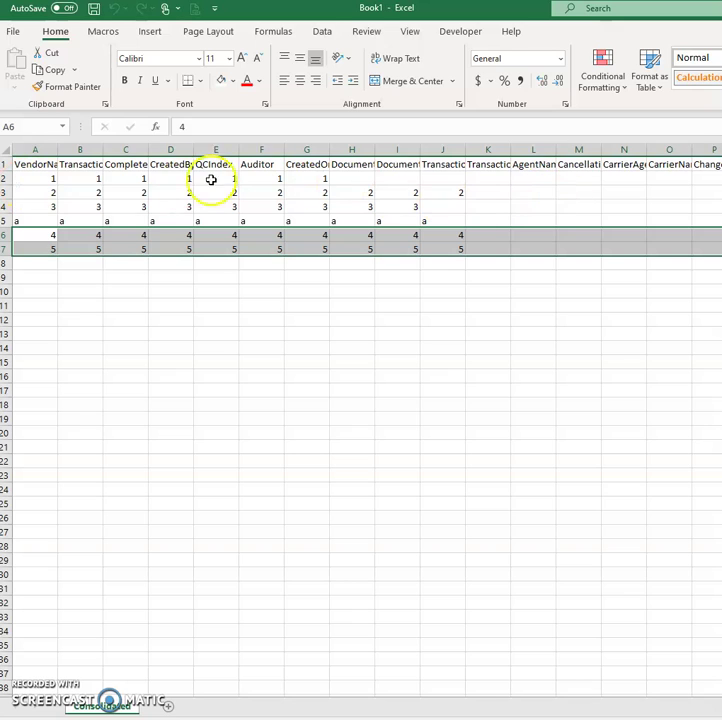
left_click(65, 180)
left_click(67, 193)
left_click(66, 220)
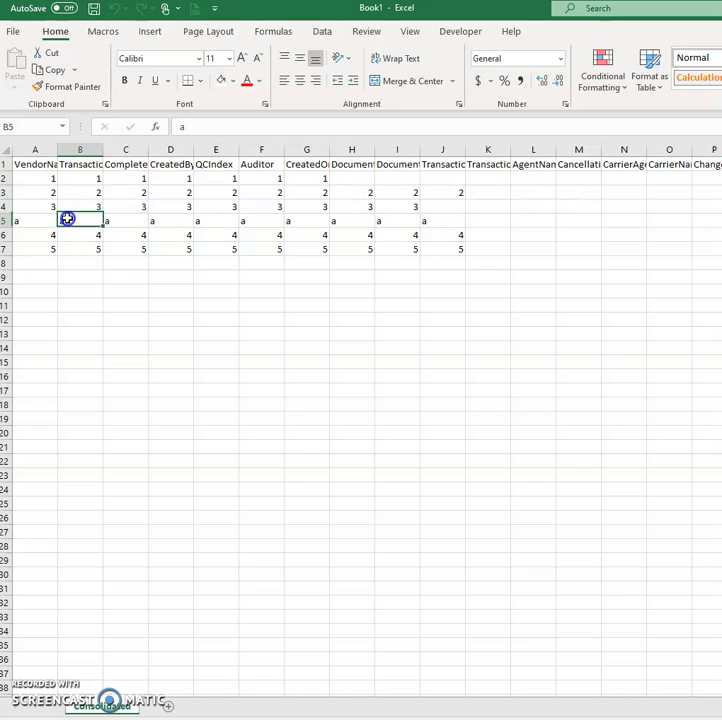
left_click(66, 235)
left_click(66, 248)
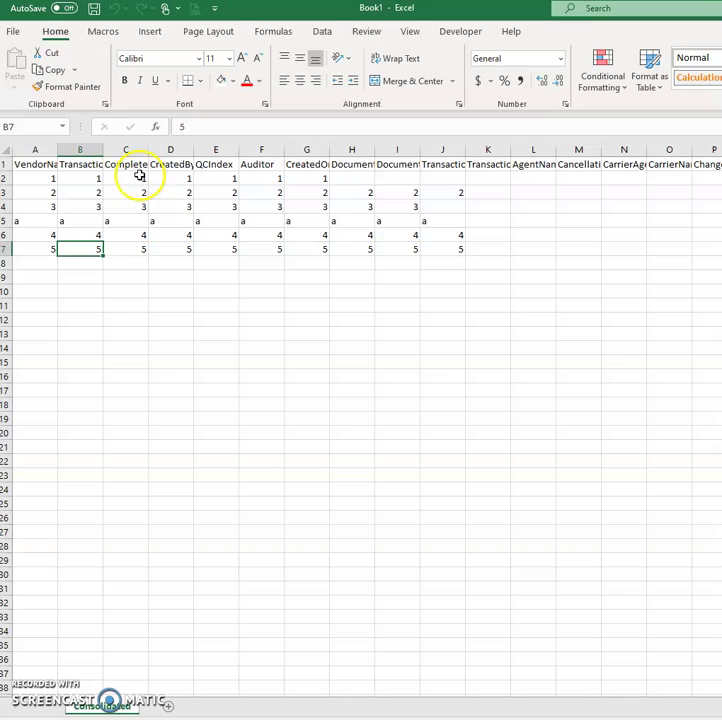
left_click(105, 32)
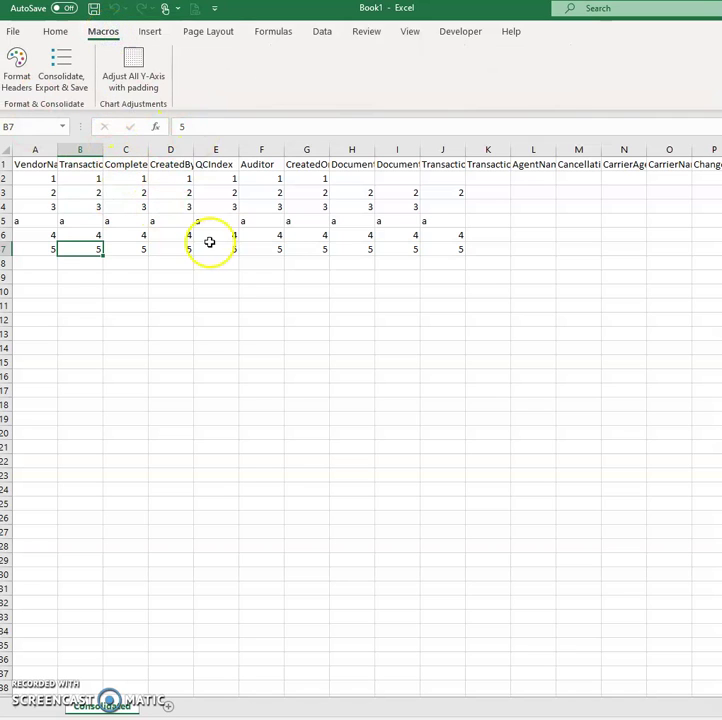